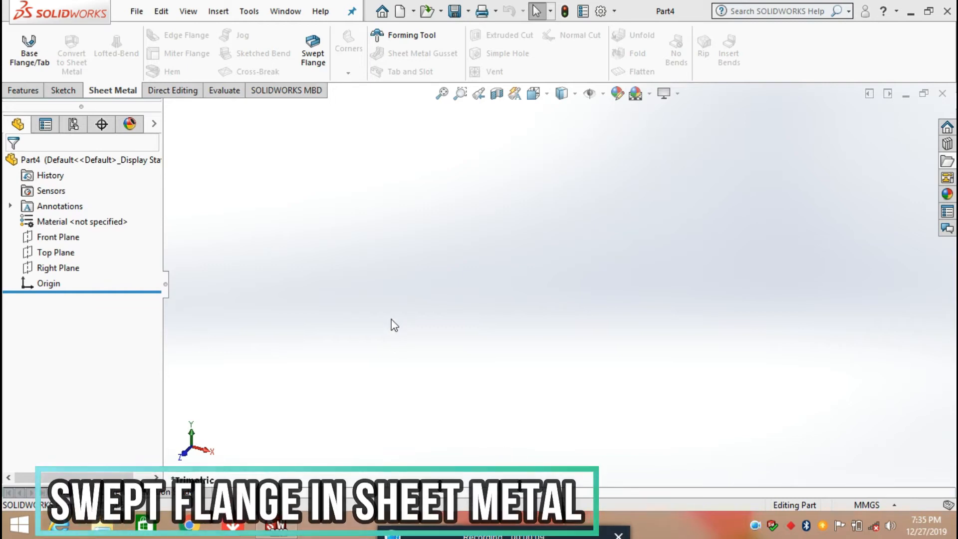
Sketch a center rectangle on the Front Plane, centered on the origin and wider than it is tall
{"action": "left_click", "coordinate": [63, 91]}
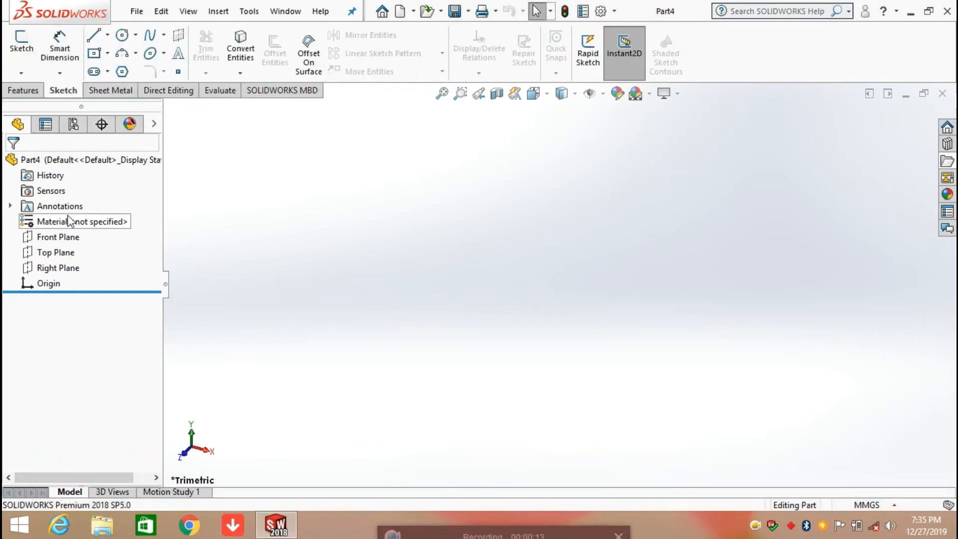
{"action": "left_click", "coordinate": [59, 238]}
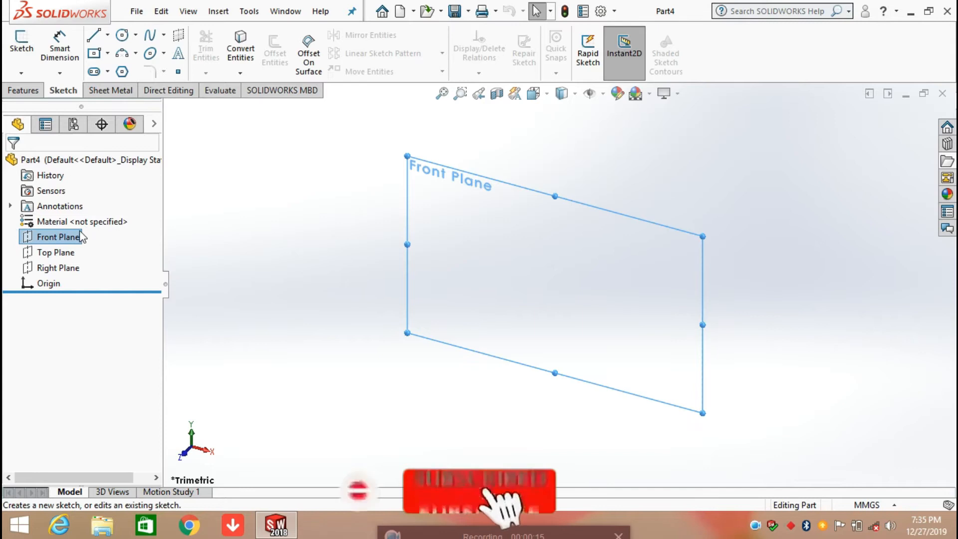
{"action": "right_click", "coordinate": [82, 236]}
{"action": "left_click", "coordinate": [148, 211]}
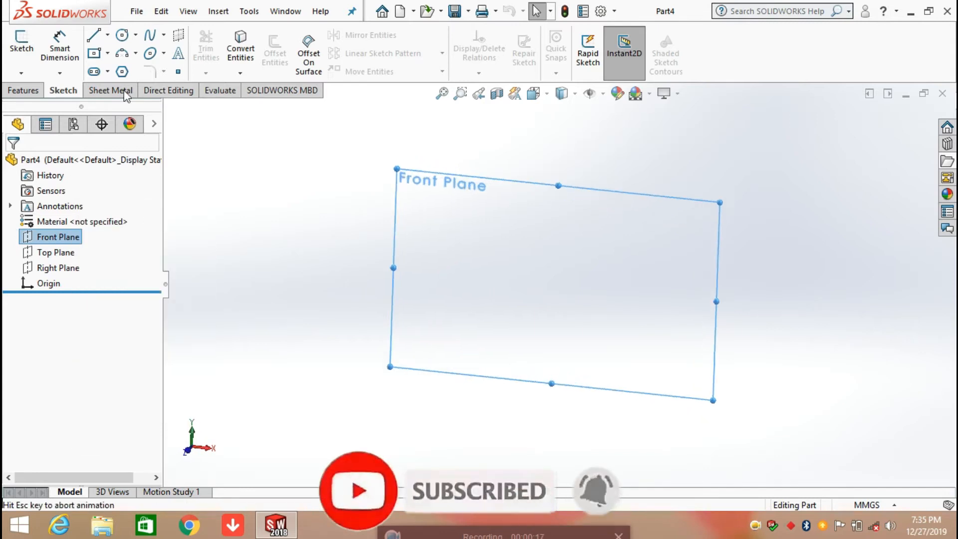
{"action": "left_click", "coordinate": [108, 53]}
{"action": "left_click", "coordinate": [118, 89]}
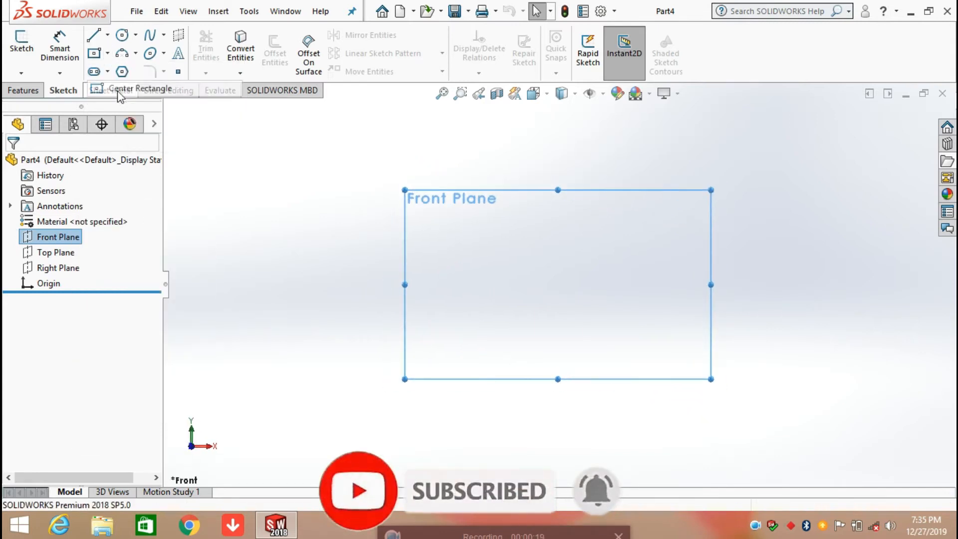
{"action": "left_click", "coordinate": [558, 285]}
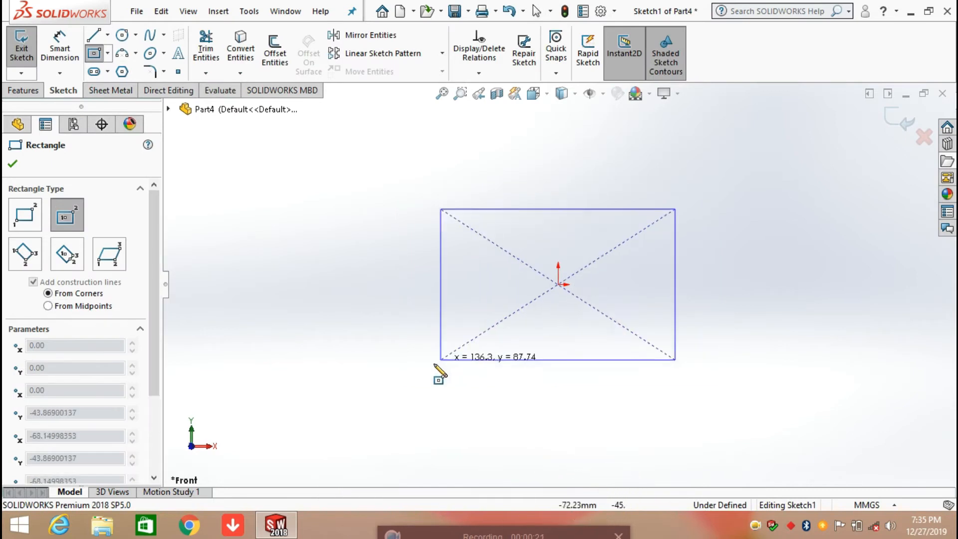
{"action": "left_click", "coordinate": [386, 389]}
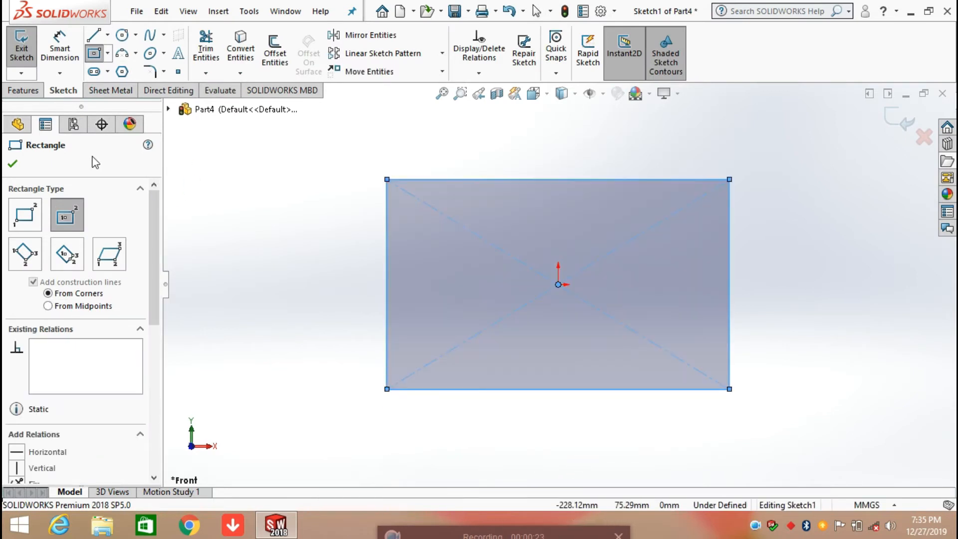
{"action": "left_click", "coordinate": [13, 165]}
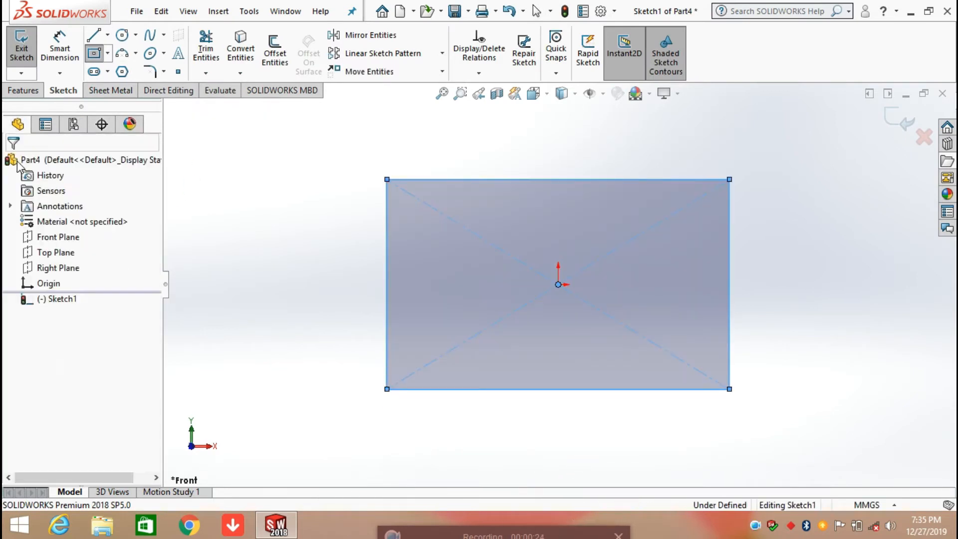
Create a 2 mm thick base flange from the rectangle sketch with a K-Factor of 0.5
{"action": "left_click", "coordinate": [112, 90]}
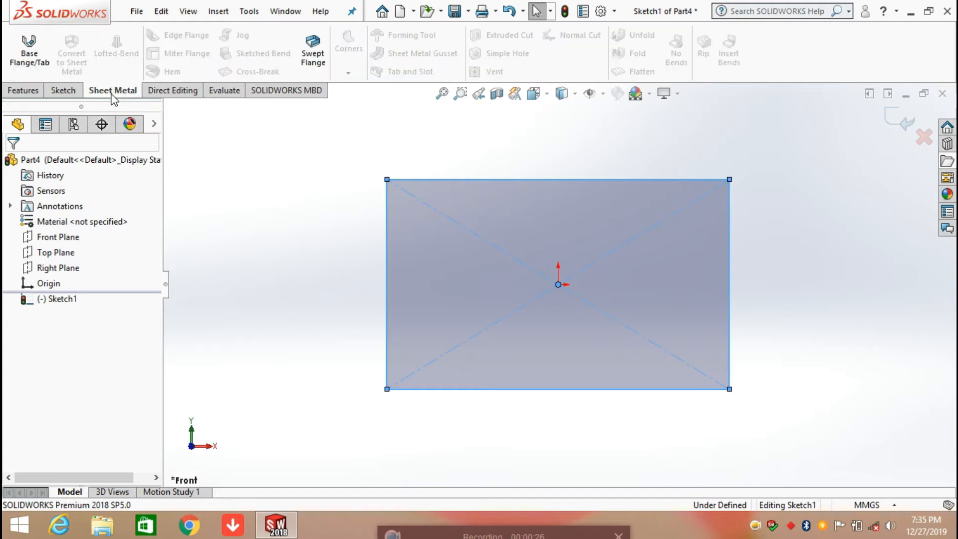
{"action": "left_click", "coordinate": [35, 56]}
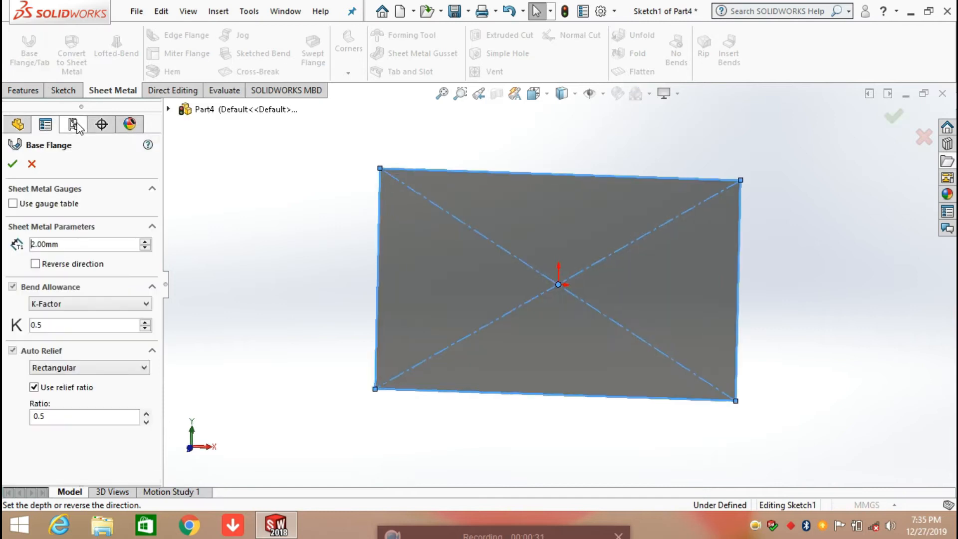
{"action": "left_click", "coordinate": [12, 165]}
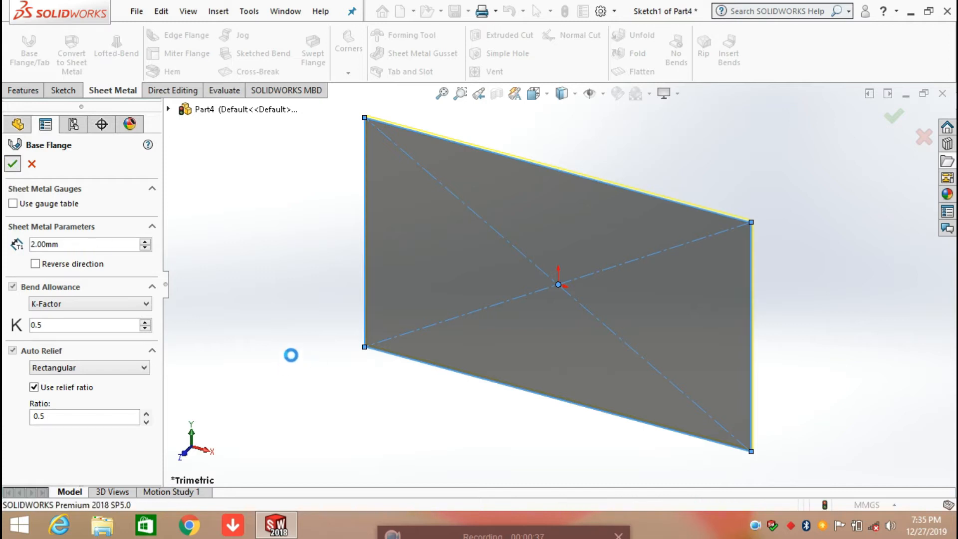
On the plate's narrow right end face, sketch a horizontal line from the upper back corner forward past the front face
{"action": "middle_click_drag", "start_coordinate": [452, 412], "coordinate": [411, 302]}
{"action": "key", "text": "space"}
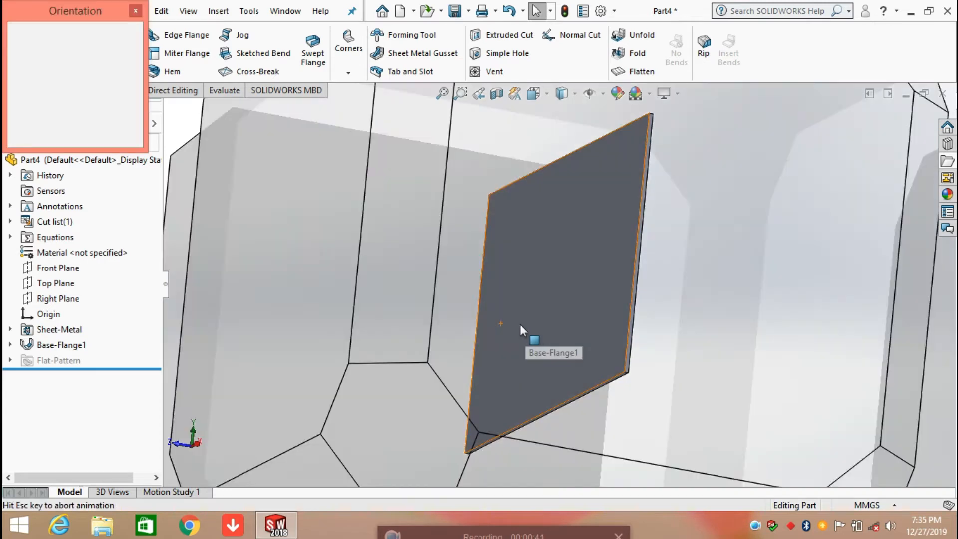
{"action": "left_click", "coordinate": [467, 325]}
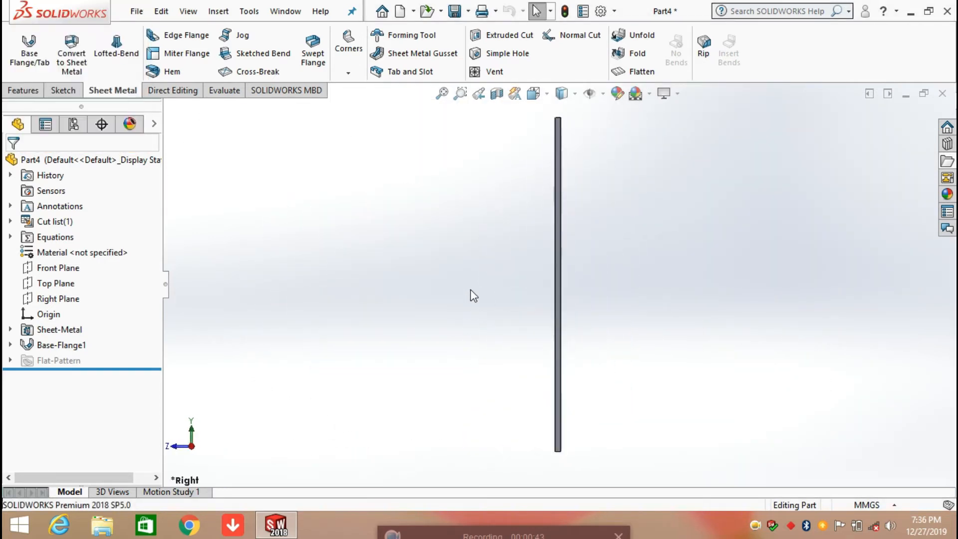
{"action": "scroll", "coordinate": [563, 175], "scroll_direction": "down", "scroll_amount": 4}
{"action": "scroll", "coordinate": [563, 178], "scroll_direction": "up", "scroll_amount": 3}
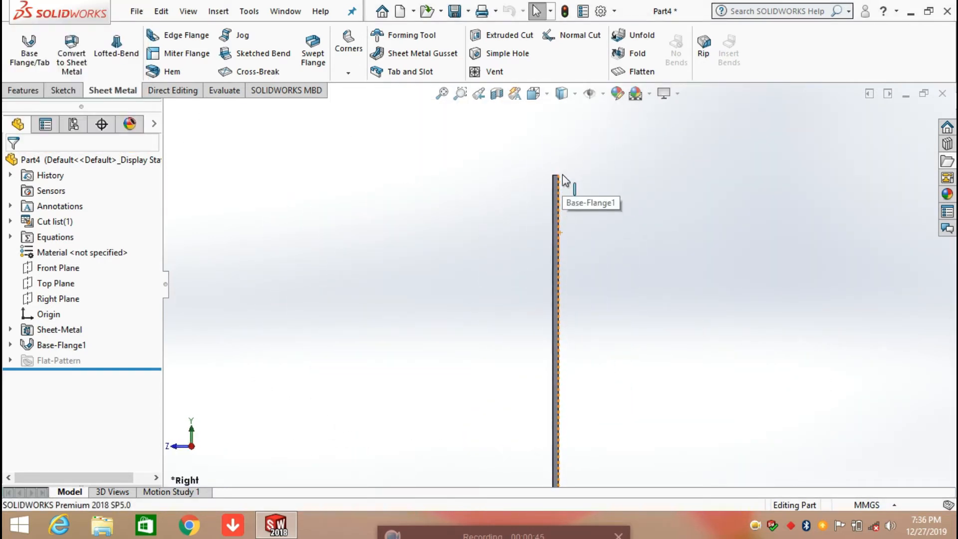
{"action": "left_click", "coordinate": [554, 227]}
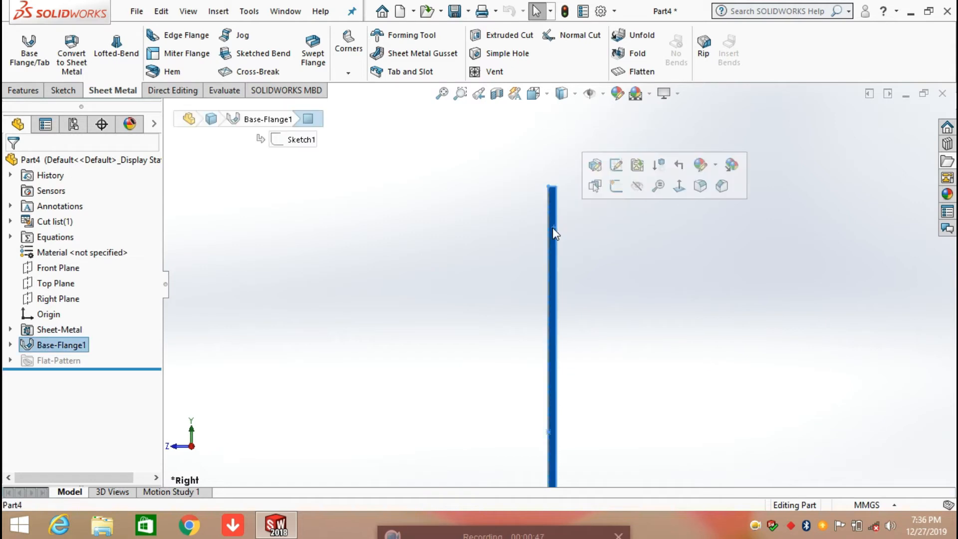
{"action": "left_click", "coordinate": [63, 90]}
{"action": "left_click", "coordinate": [93, 36]}
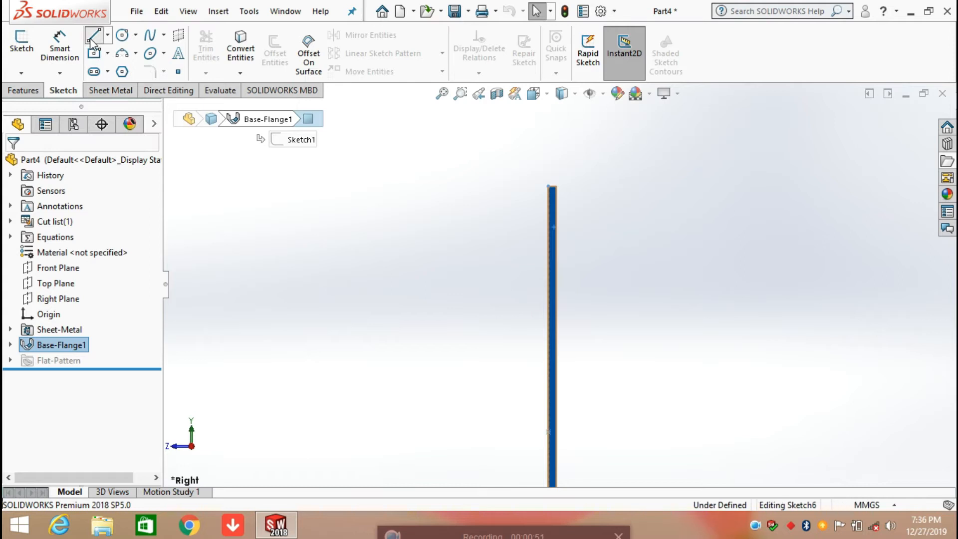
{"action": "left_click", "coordinate": [552, 185]}
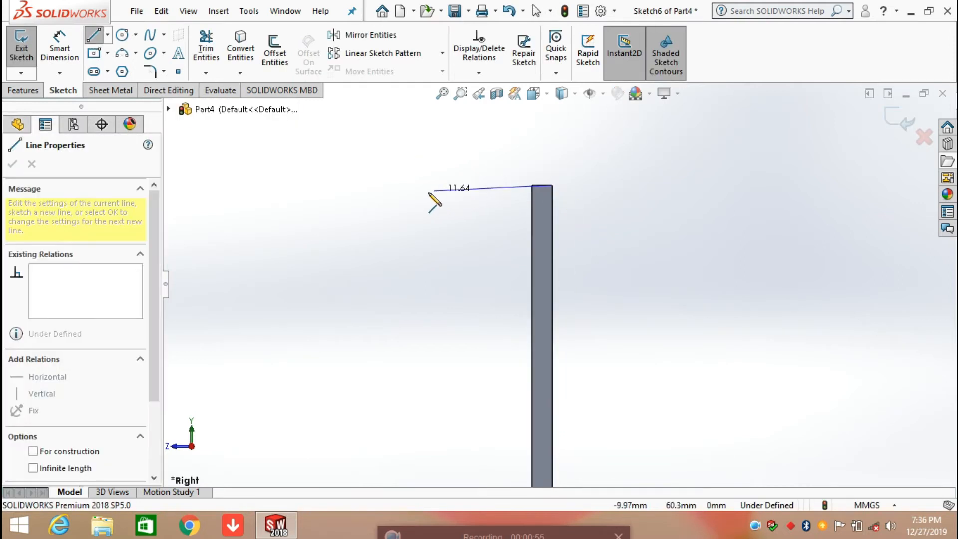
{"action": "left_click", "coordinate": [393, 184]}
Continue the line with a downward tangent arc of about 9.3 mm radius spanning about 54°, and exit the sketch
{"action": "double_click", "coordinate": [394, 185]}
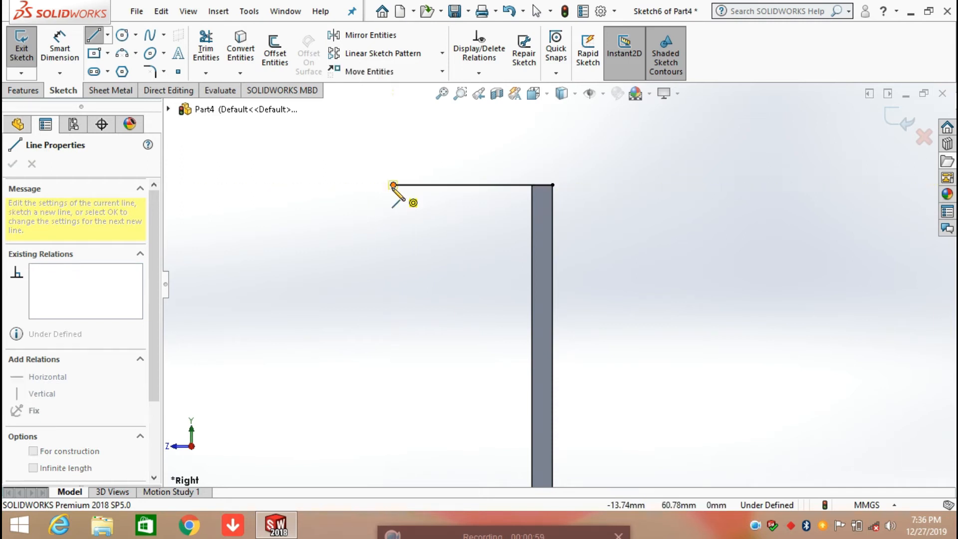
{"action": "left_click", "coordinate": [315, 224]}
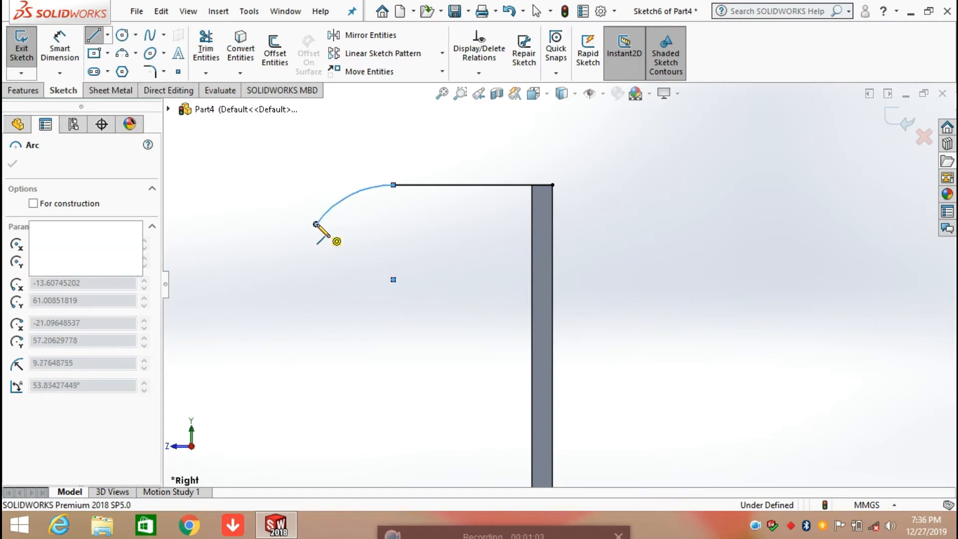
{"action": "right_click", "coordinate": [316, 224]}
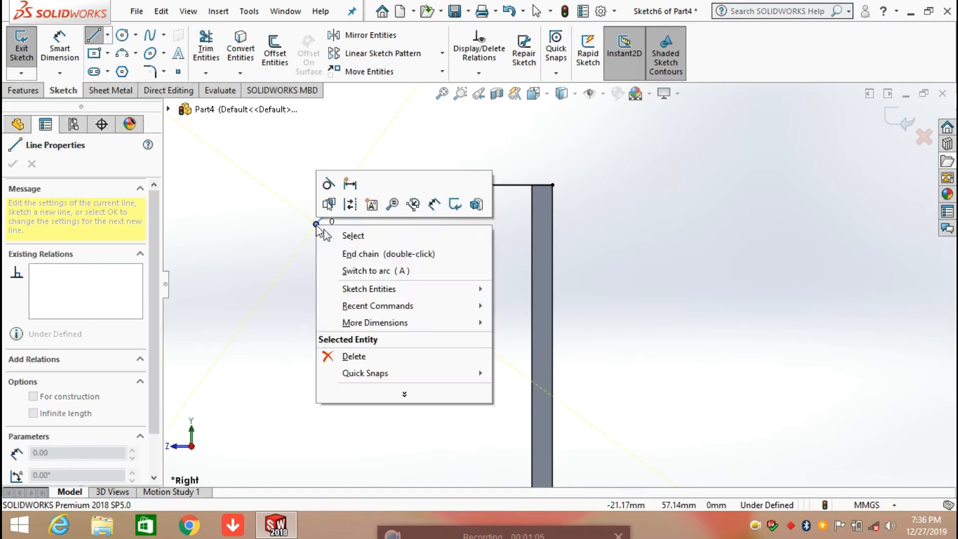
{"action": "left_click", "coordinate": [349, 240]}
{"action": "scroll", "coordinate": [541, 239], "scroll_direction": "down", "scroll_amount": 3}
{"action": "mouse_move", "coordinate": [541, 240]}
{"action": "middle_mouse_down"}
{"action": "mouse_move", "coordinate": [584, 278]}
{"action": "mouse_move", "coordinate": [524, 304]}
{"action": "middle_mouse_up"}
{"action": "left_click", "coordinate": [889, 125]}
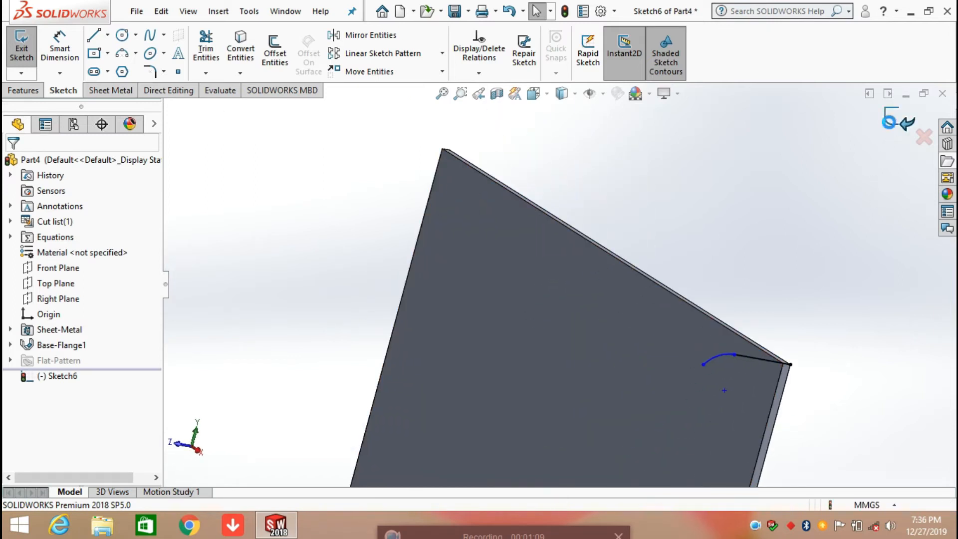
Start a Swept Flange using the open line-and-arc sketch as its profile
{"action": "scroll", "coordinate": [773, 299], "scroll_direction": "up", "scroll_amount": 3}
{"action": "mouse_move", "coordinate": [724, 307]}
{"action": "middle_mouse_down"}
{"action": "mouse_move", "coordinate": [661, 265]}
{"action": "mouse_move", "coordinate": [691, 244]}
{"action": "mouse_move", "coordinate": [727, 261]}
{"action": "mouse_move", "coordinate": [664, 419]}
{"action": "mouse_move", "coordinate": [723, 364]}
{"action": "mouse_move", "coordinate": [672, 376]}
{"action": "middle_mouse_up"}
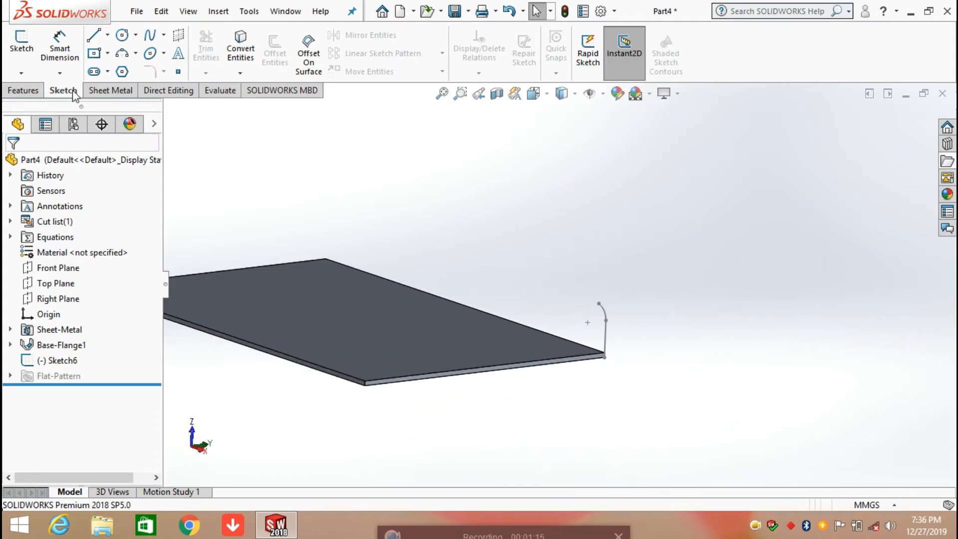
{"action": "left_click", "coordinate": [103, 93]}
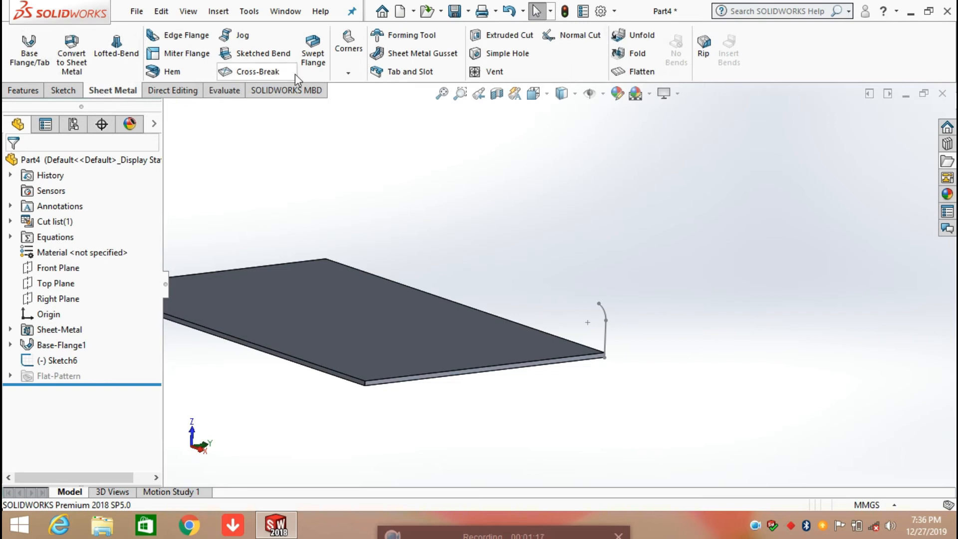
{"action": "left_click", "coordinate": [313, 56]}
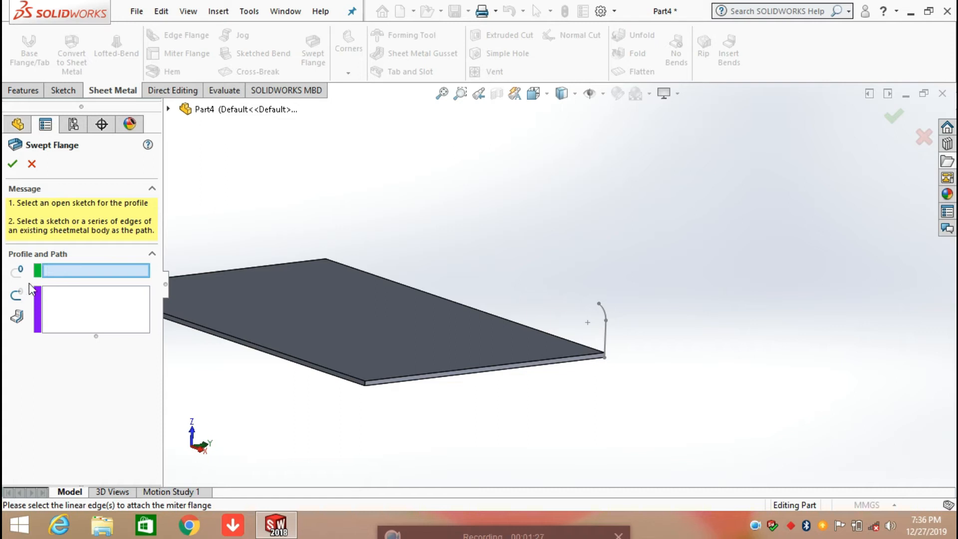
{"action": "scroll", "coordinate": [590, 327], "scroll_direction": "down", "scroll_amount": 2}
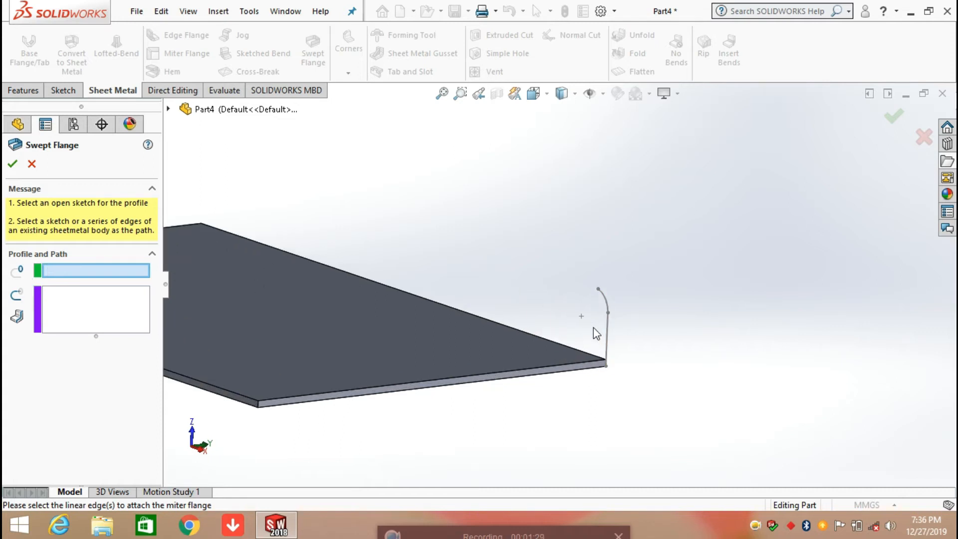
{"action": "left_click", "coordinate": [608, 326]}
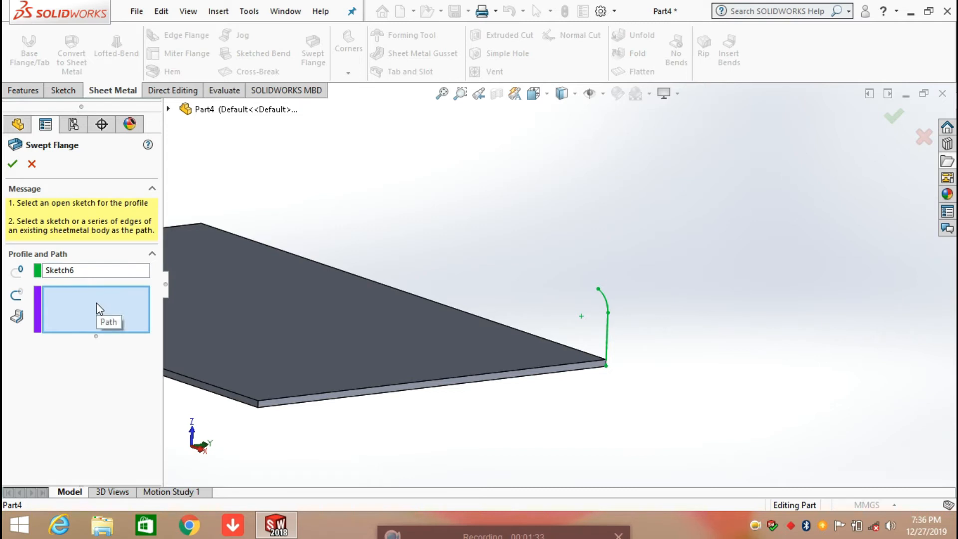
Set the flange path to the plate's outer long edge beside the profile and the short edge adjoining its far end
{"action": "middle_click_drag", "start_coordinate": [552, 364], "coordinate": [554, 364]}
{"action": "scroll", "coordinate": [557, 363], "scroll_direction": "down", "scroll_amount": 3}
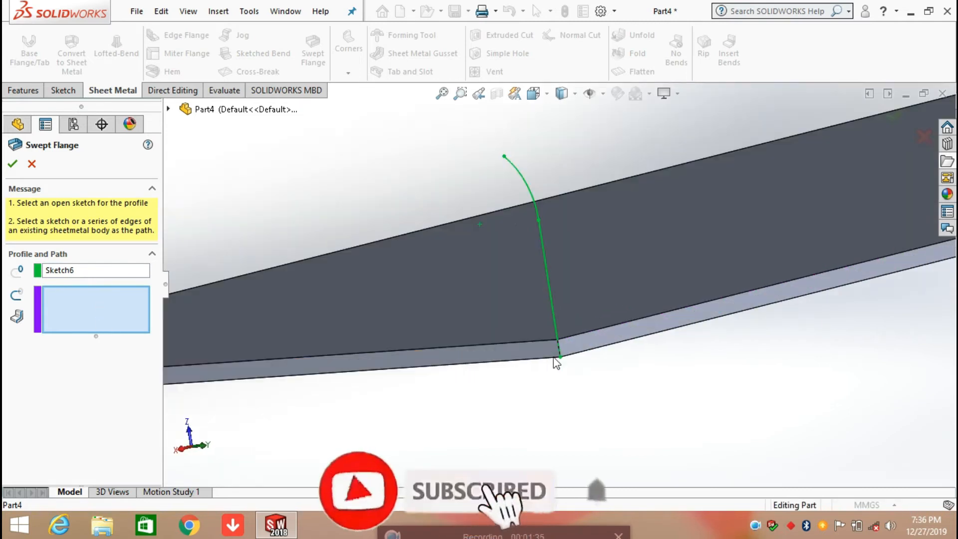
{"action": "left_click", "coordinate": [571, 362]}
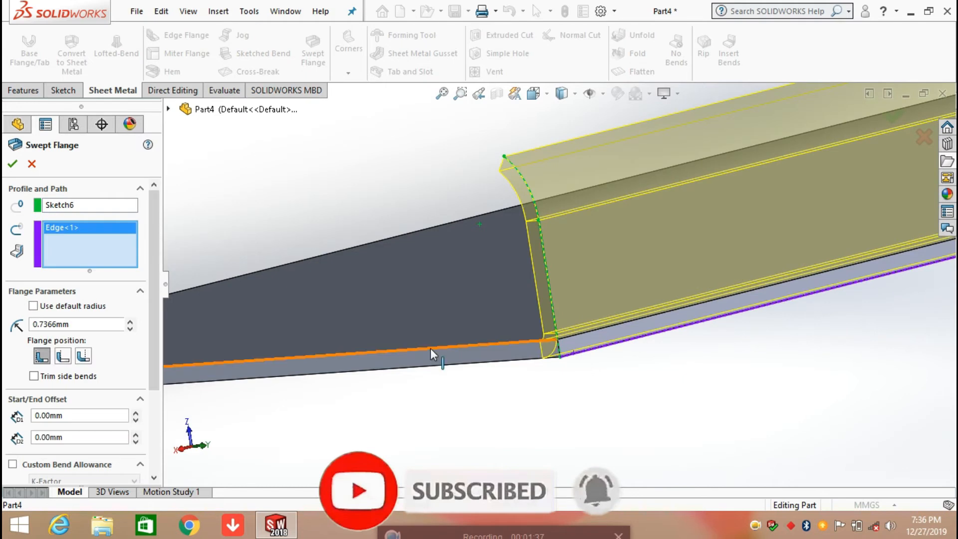
{"action": "scroll", "coordinate": [660, 343], "scroll_direction": "up", "scroll_amount": 4}
{"action": "middle_click_drag", "start_coordinate": [702, 299], "coordinate": [672, 320]}
{"action": "scroll", "coordinate": [753, 298], "scroll_direction": "up", "scroll_amount": 4}
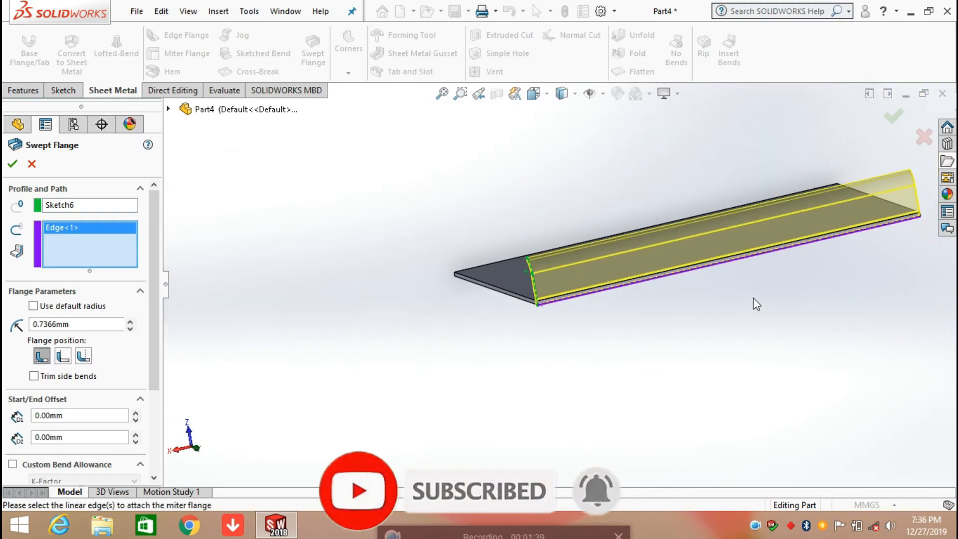
{"action": "scroll", "coordinate": [757, 304], "scroll_direction": "up", "scroll_amount": 2}
{"action": "scroll", "coordinate": [759, 256], "scroll_direction": "down", "scroll_amount": 7}
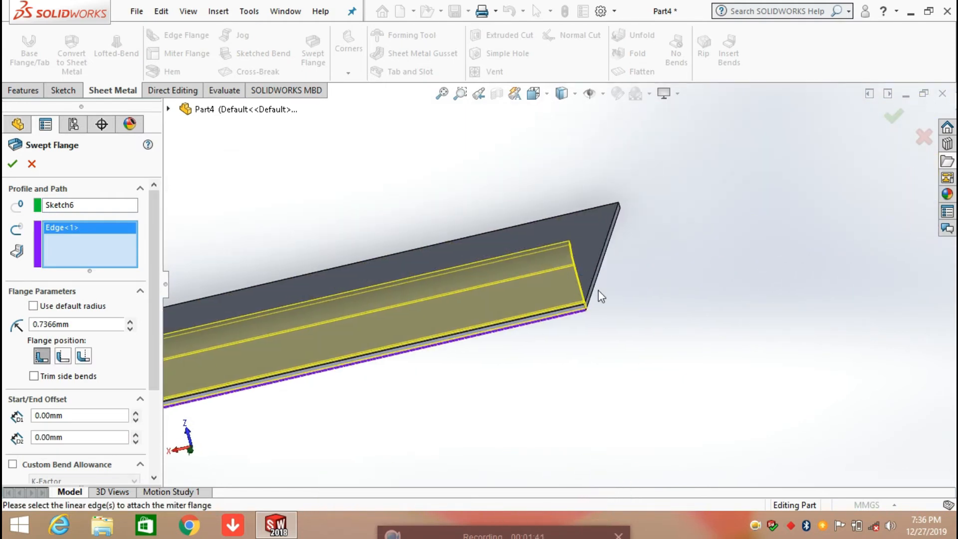
{"action": "scroll", "coordinate": [589, 305], "scroll_direction": "down", "scroll_amount": 2}
{"action": "left_click", "coordinate": [551, 315]}
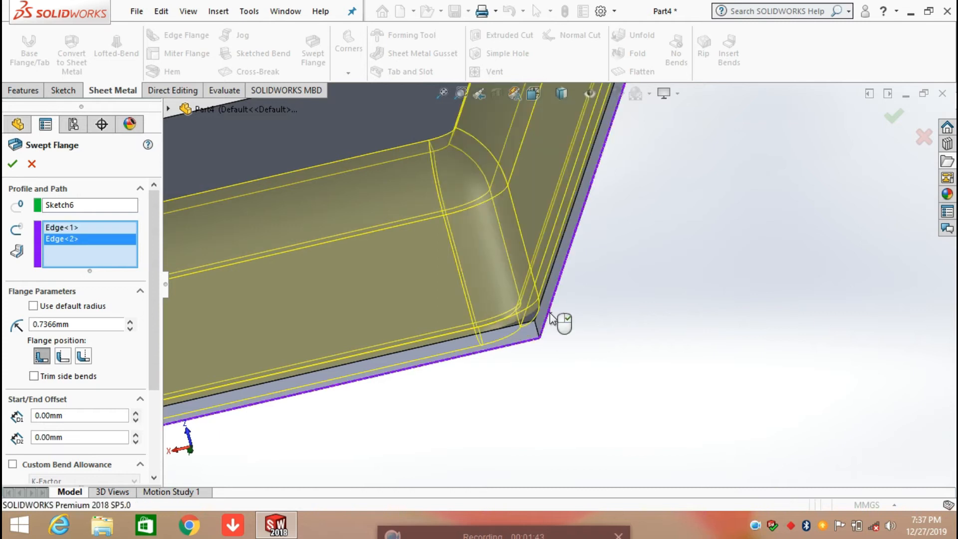
Add the opposite long edge and the remaining short edge to the flange path, covering the plate's whole perimeter
{"action": "scroll", "coordinate": [556, 315], "scroll_direction": "up", "scroll_amount": 5}
{"action": "middle_click_drag", "start_coordinate": [556, 295], "coordinate": [447, 325]}
{"action": "scroll", "coordinate": [449, 315], "scroll_direction": "up", "scroll_amount": 3}
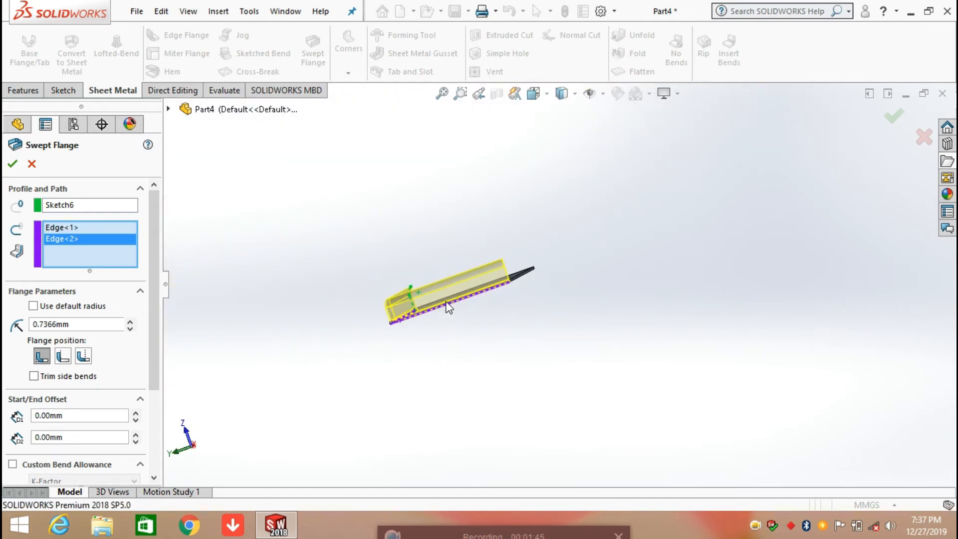
{"action": "scroll", "coordinate": [558, 325], "scroll_direction": "down", "scroll_amount": 6}
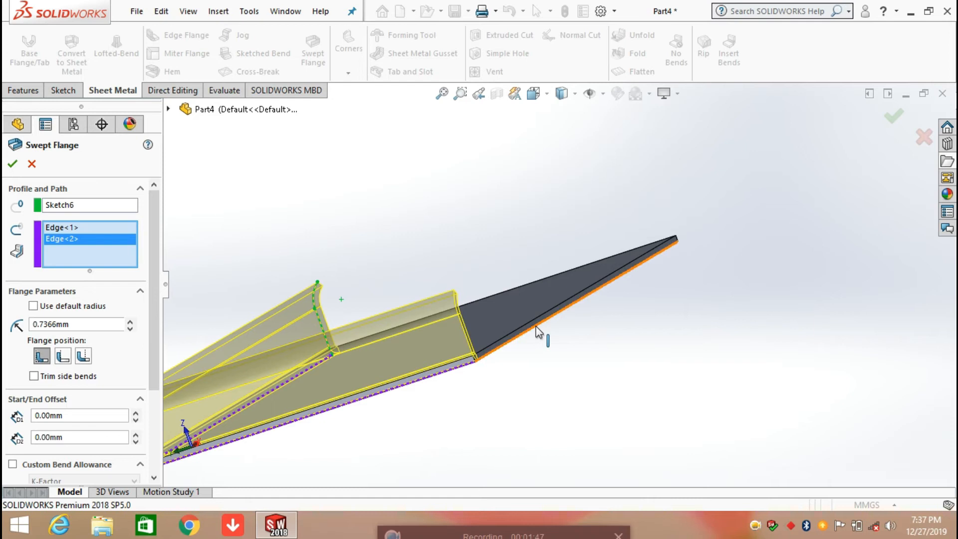
{"action": "left_click", "coordinate": [537, 330]}
{"action": "scroll", "coordinate": [581, 302], "scroll_direction": "up", "scroll_amount": 3}
{"action": "mouse_move", "coordinate": [599, 285]}
{"action": "middle_mouse_down"}
{"action": "mouse_move", "coordinate": [539, 339]}
{"action": "mouse_move", "coordinate": [648, 291]}
{"action": "mouse_move", "coordinate": [611, 283]}
{"action": "middle_mouse_up"}
{"action": "scroll", "coordinate": [663, 266], "scroll_direction": "down", "scroll_amount": 3}
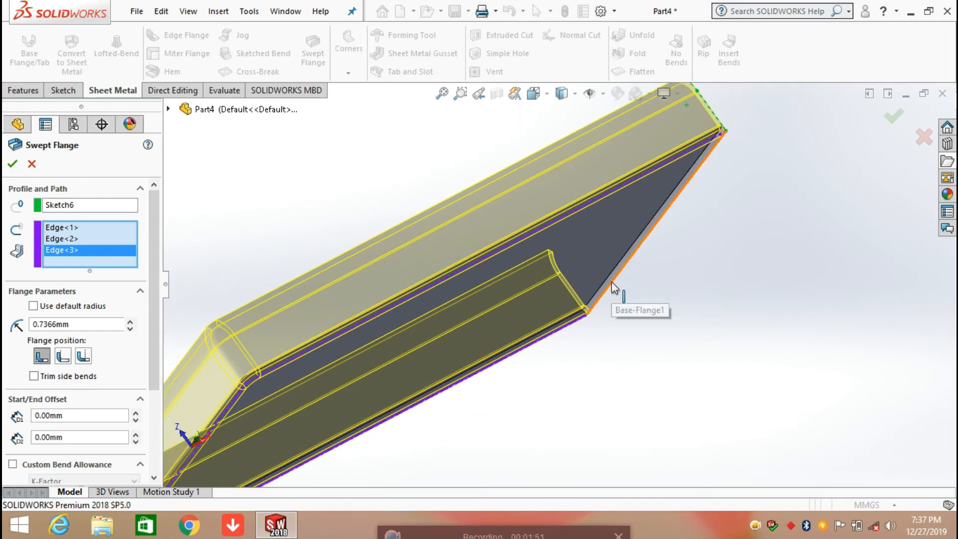
{"action": "left_click", "coordinate": [614, 288]}
{"action": "scroll", "coordinate": [621, 292], "scroll_direction": "up", "scroll_amount": 4}
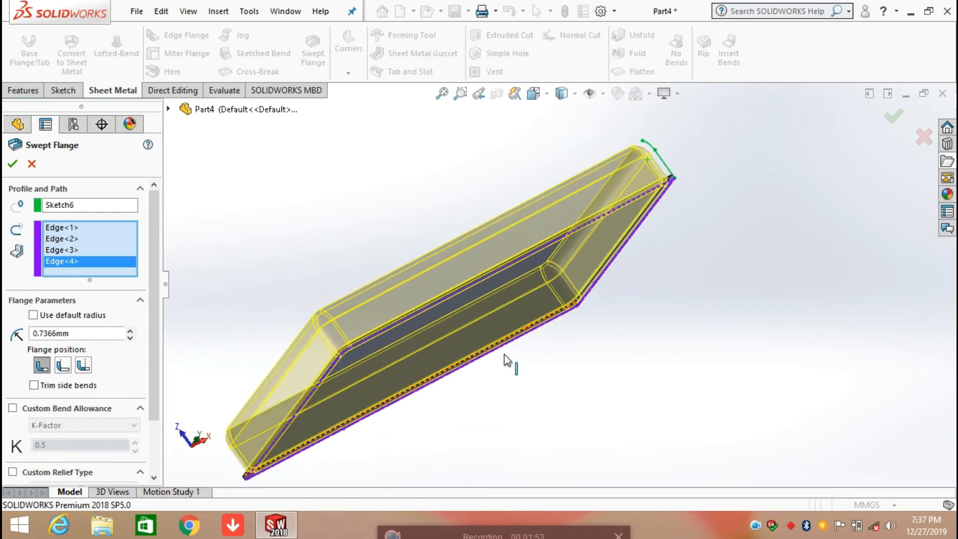
{"action": "scroll", "coordinate": [505, 355], "scroll_direction": "up", "scroll_amount": 2}
{"action": "middle_click_drag", "start_coordinate": [505, 353], "coordinate": [571, 318]}
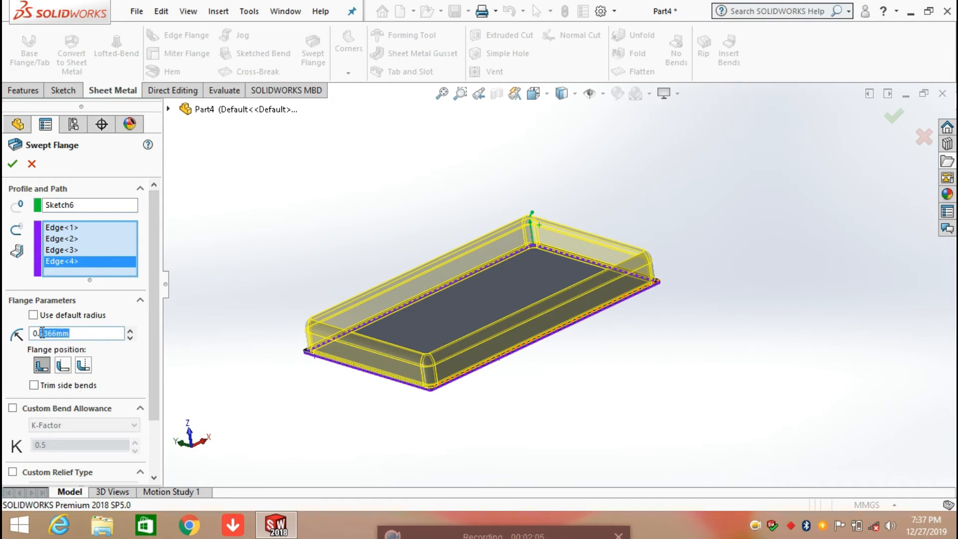
Set the swept flange's bend radius to 2 mm and its flange position to Bend Outside, and create the flange
{"action": "type", "text": "2"}
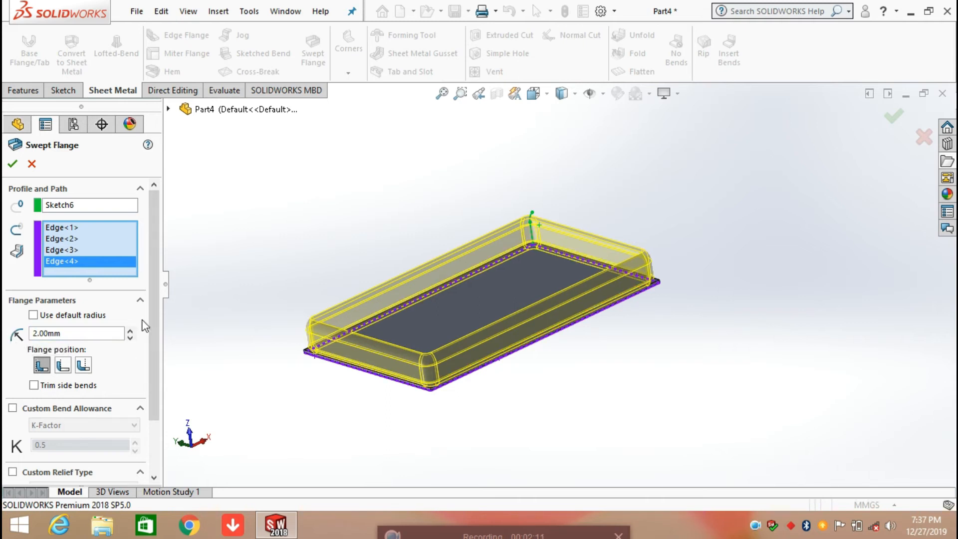
{"action": "left_click", "coordinate": [62, 367]}
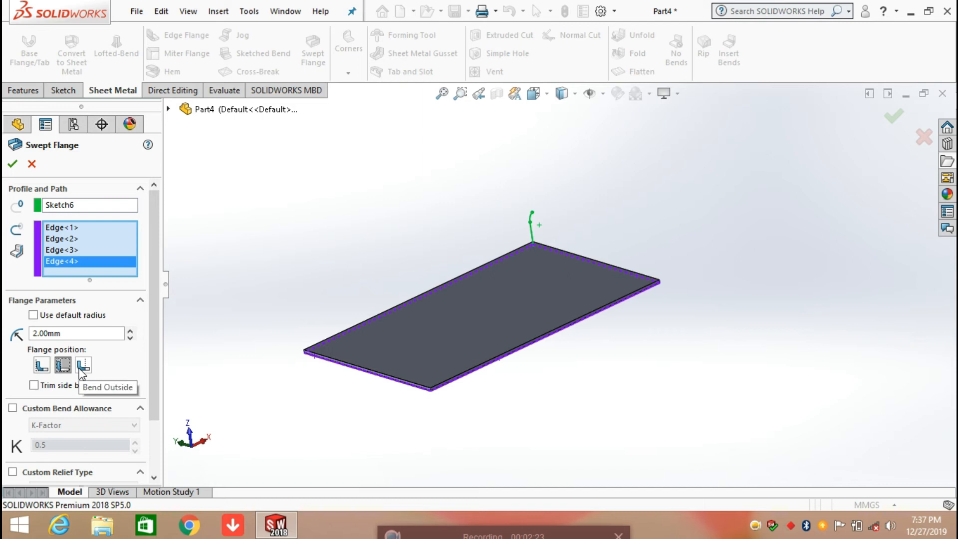
{"action": "left_click", "coordinate": [83, 373]}
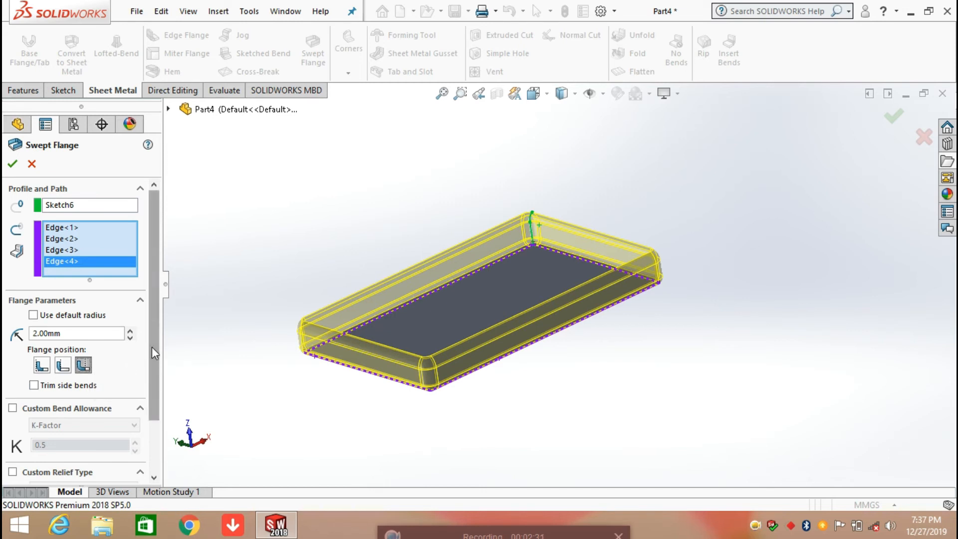
{"action": "scroll", "coordinate": [153, 350], "scroll_direction": "down", "scroll_amount": 3}
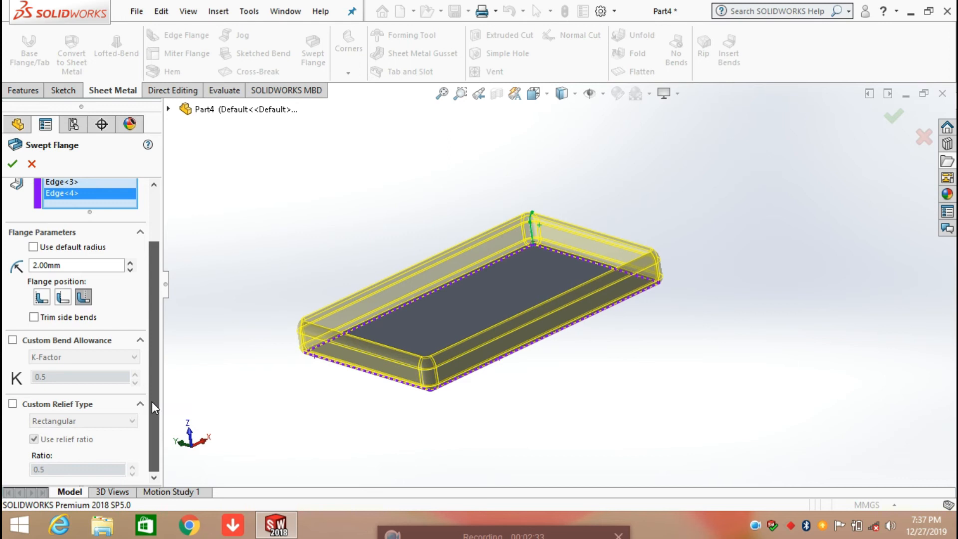
{"action": "scroll", "coordinate": [153, 404], "scroll_direction": "up", "scroll_amount": 3}
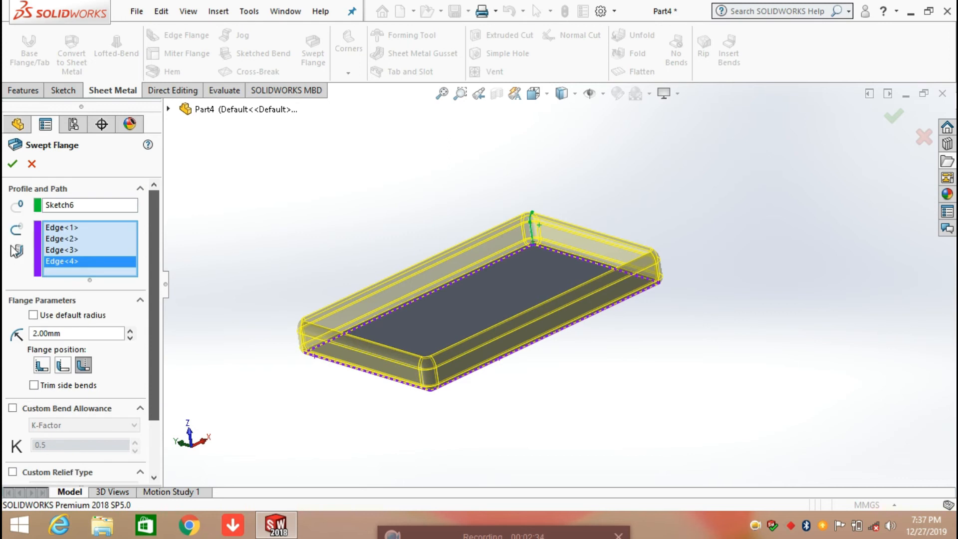
{"action": "left_click", "coordinate": [12, 167]}
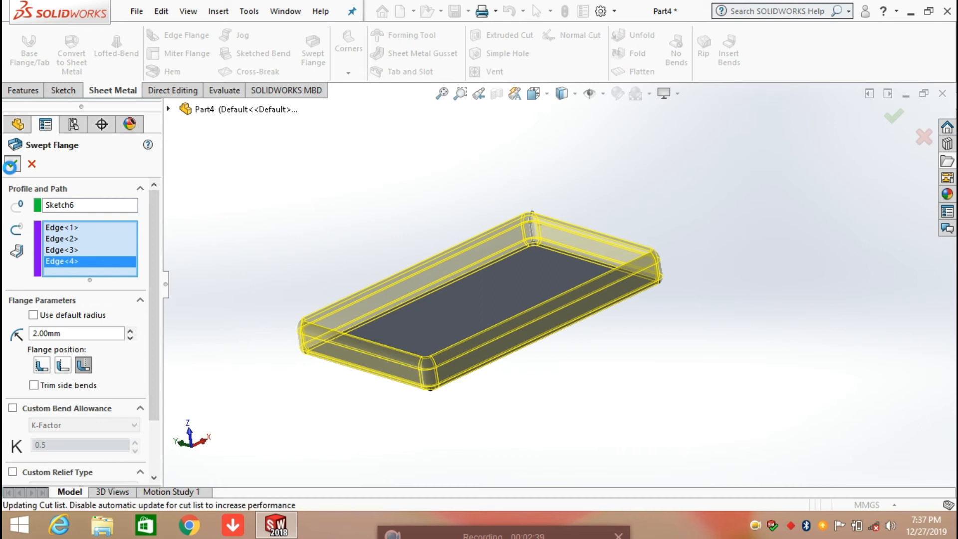
{"action": "scroll", "coordinate": [474, 342], "scroll_direction": "down", "scroll_amount": 4}
{"action": "middle_click_drag", "start_coordinate": [474, 343], "coordinate": [415, 330]}
{"action": "scroll", "coordinate": [484, 331], "scroll_direction": "up", "scroll_amount": 2}
{"action": "left_click", "coordinate": [490, 343]}
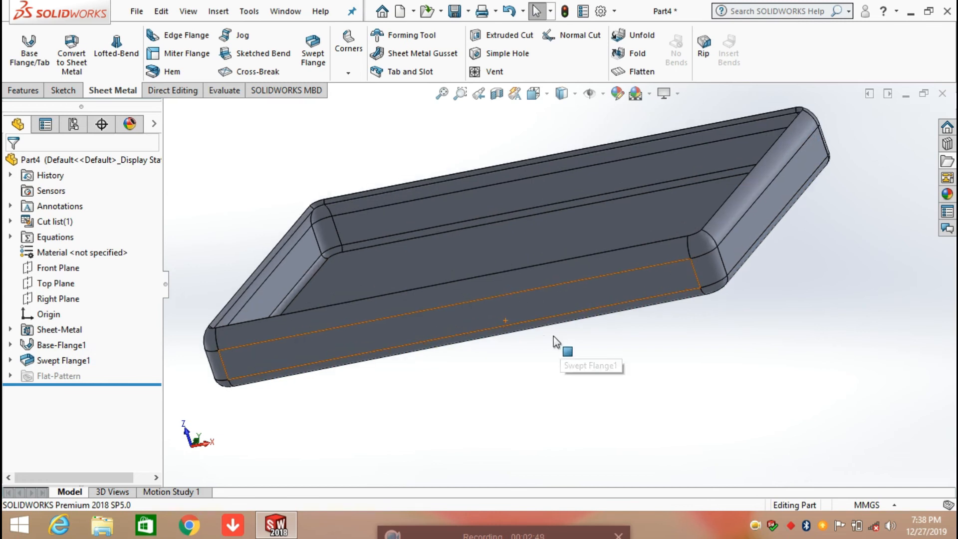
{"action": "middle_click_drag", "start_coordinate": [579, 414], "coordinate": [608, 324]}
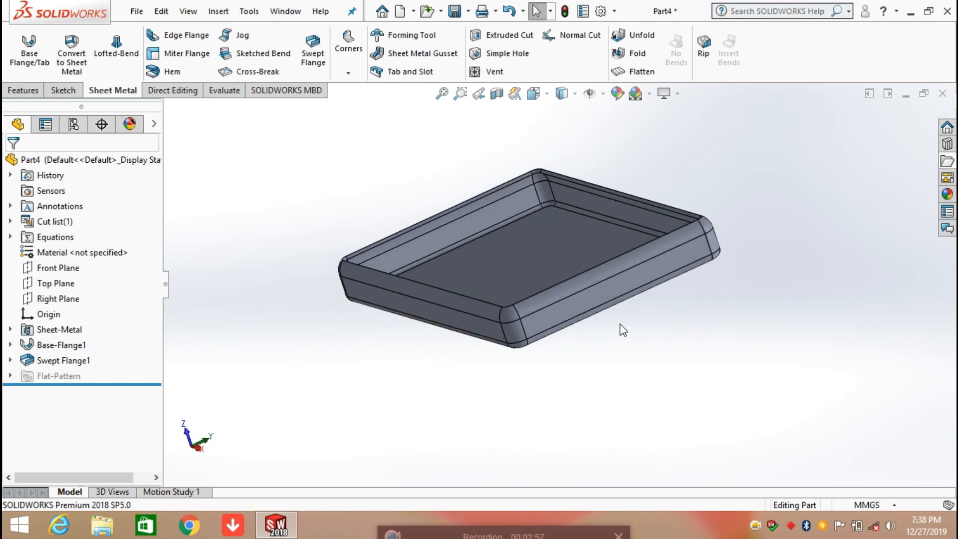
{"action": "left_click", "coordinate": [37, 93]}
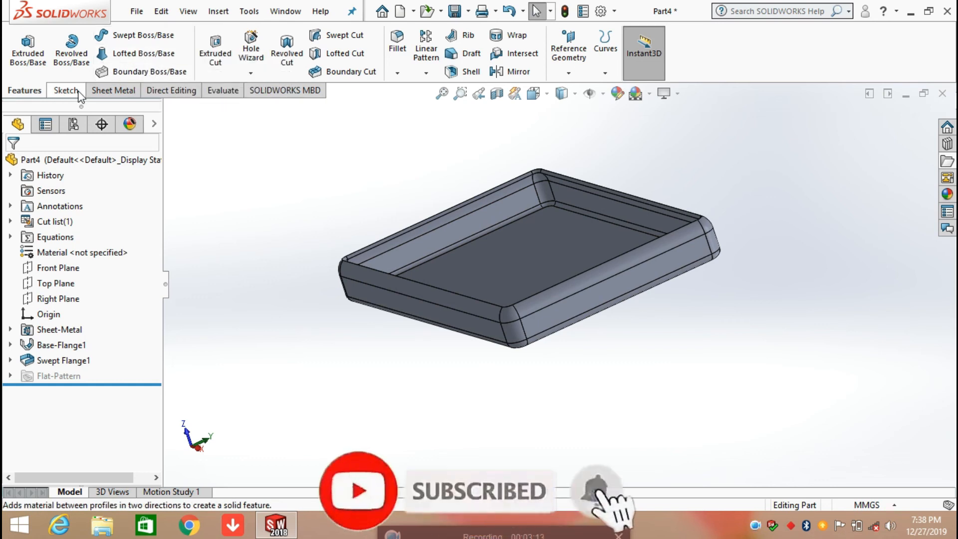
{"action": "left_click", "coordinate": [125, 92]}
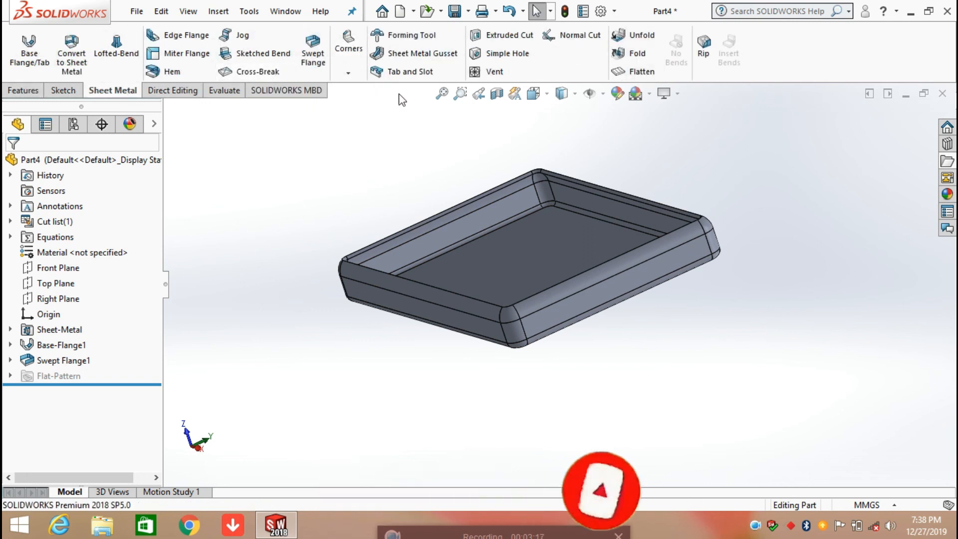